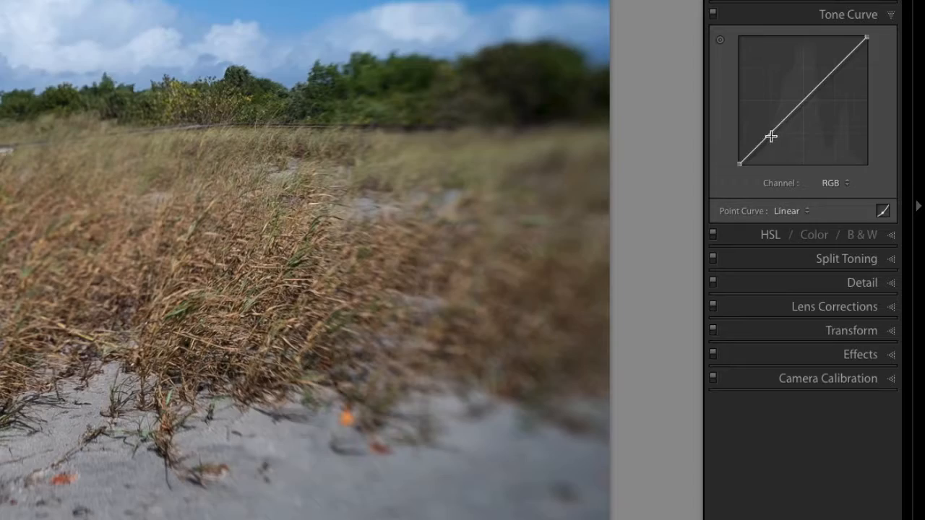
Shape the RGB point curve into an S-curve, trying different shadow and highlight points and finishing with lowered shadows and raised highlights.
mouse_move(768, 138)
mouse_down()
mouse_move(760, 131)
mouse_move(782, 147)
mouse_move(762, 138)
mouse_up()
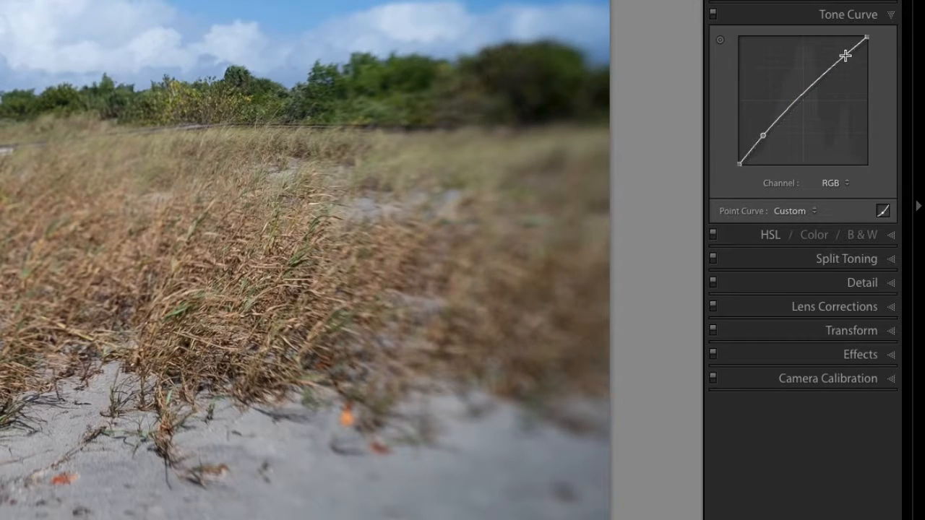
mouse_move(845, 54)
mouse_down()
mouse_move(853, 74)
mouse_move(840, 59)
mouse_move(848, 65)
mouse_up()
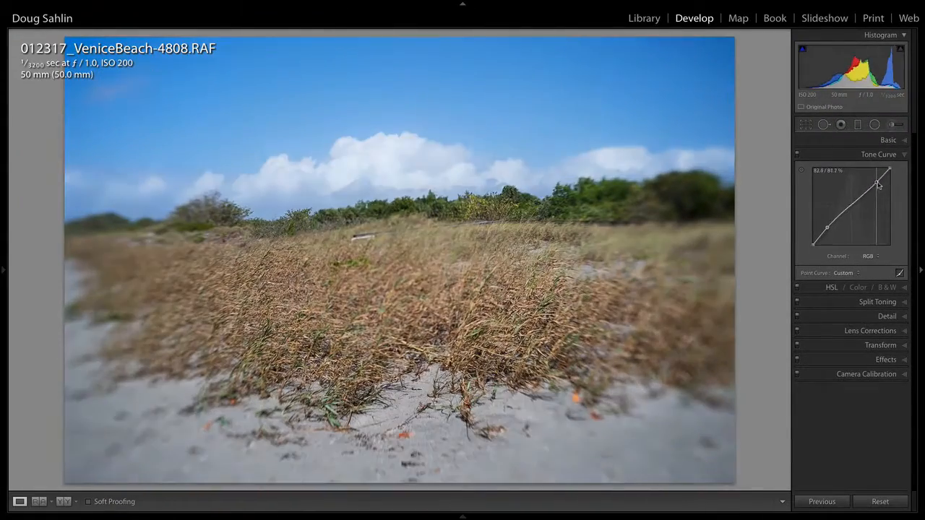
drag(877, 185, 880, 187)
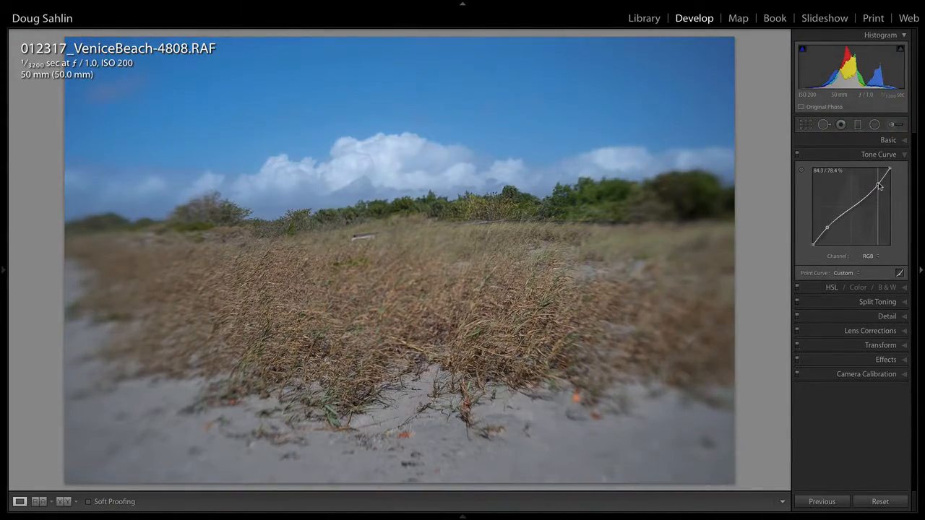
drag(827, 228, 831, 230)
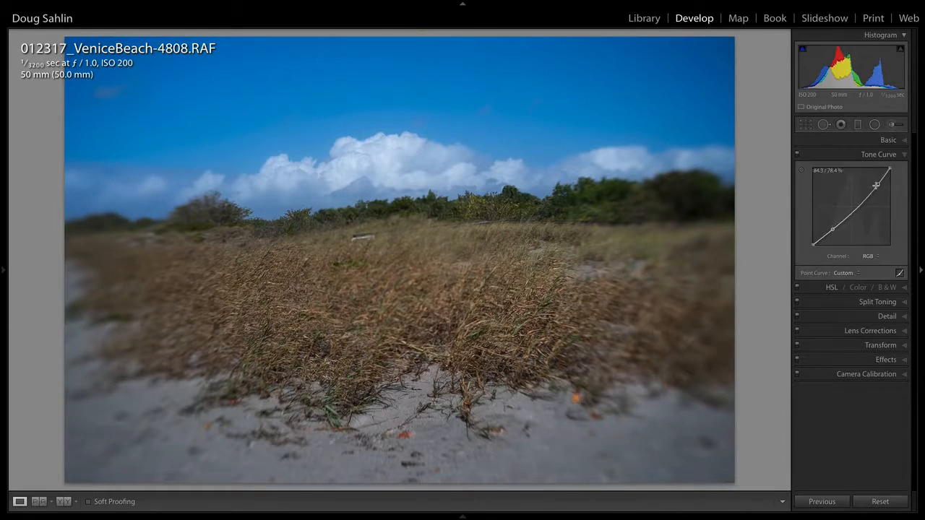
drag(876, 185, 873, 179)
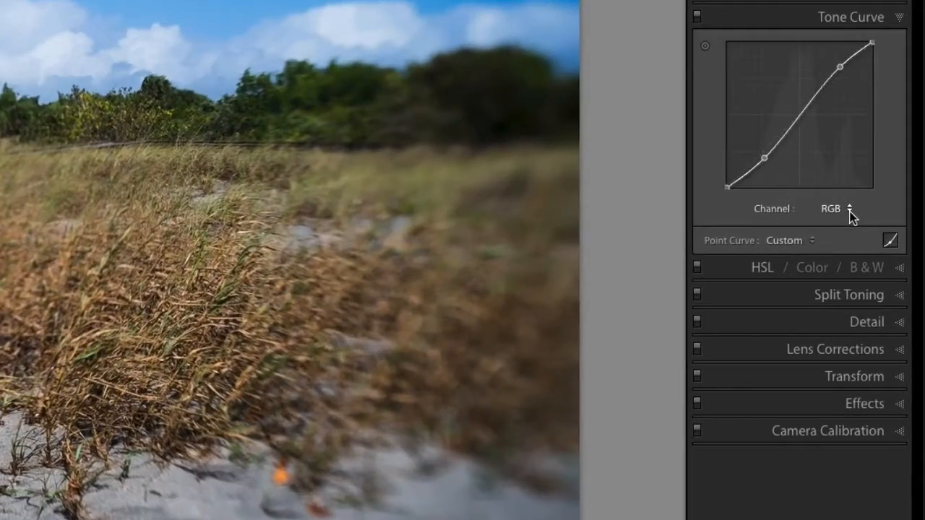
Lower the midtones of the Red channel's point curve, and reset the point curve to linear.
click(850, 214)
click(849, 215)
click(849, 214)
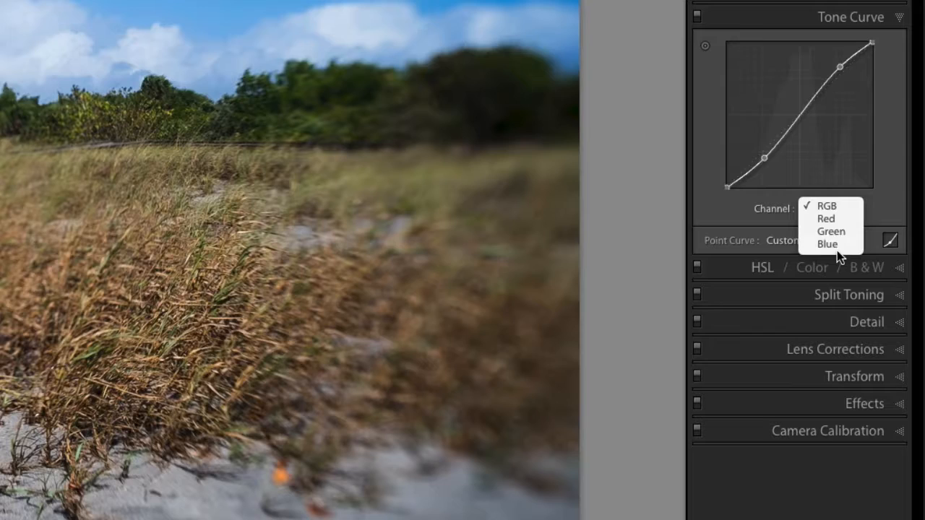
click(829, 214)
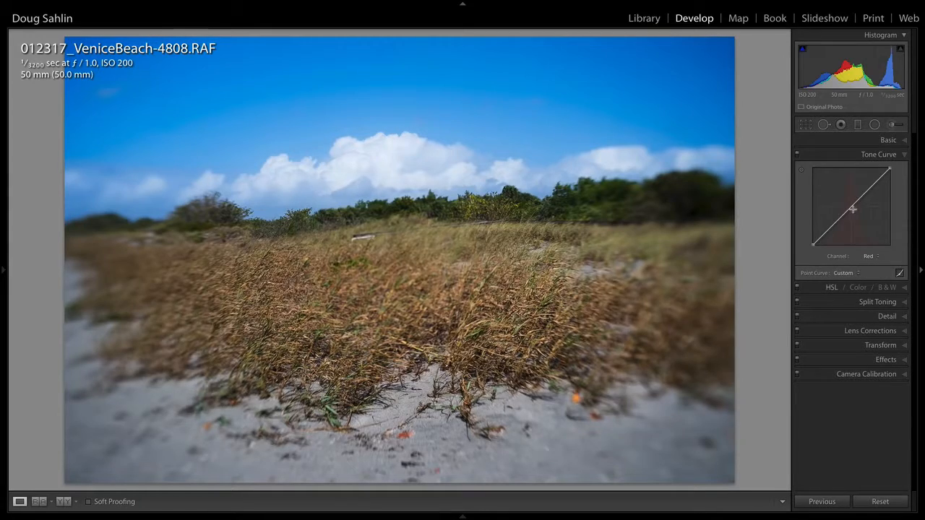
mouse_move(852, 210)
mouse_down()
mouse_move(846, 200)
mouse_move(861, 216)
mouse_move(855, 208)
mouse_up()
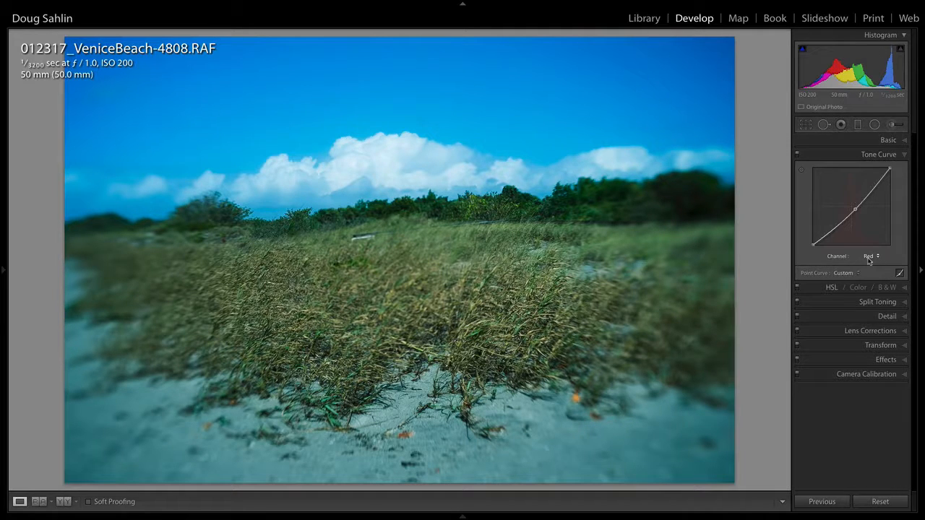
double_click(821, 274)
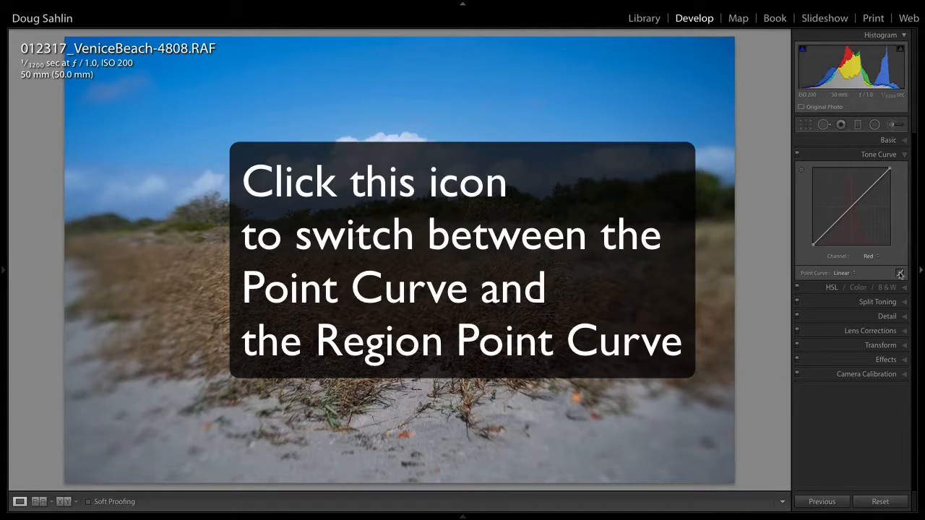
Set the region curve to Highlights +39, Lights +18, Darks -14 and Shadows -28, and reset all region values.
click(899, 274)
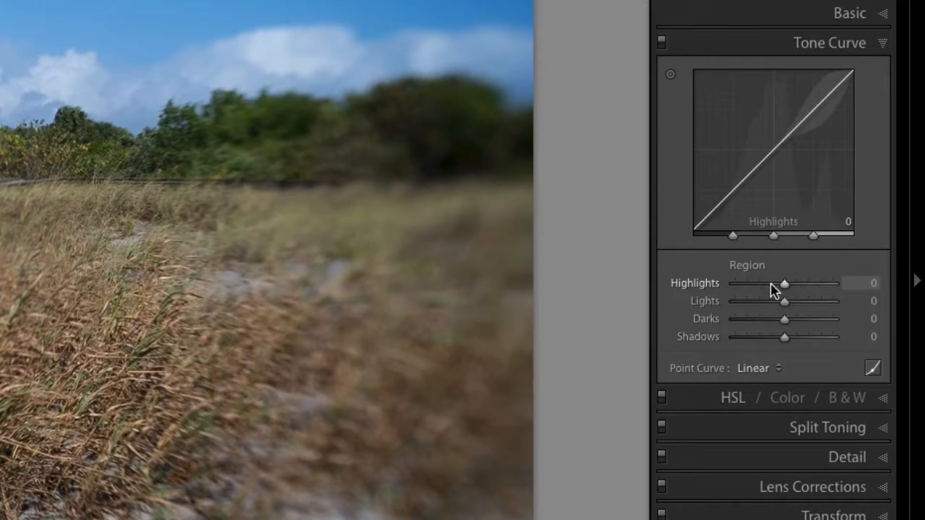
drag(787, 286, 772, 335)
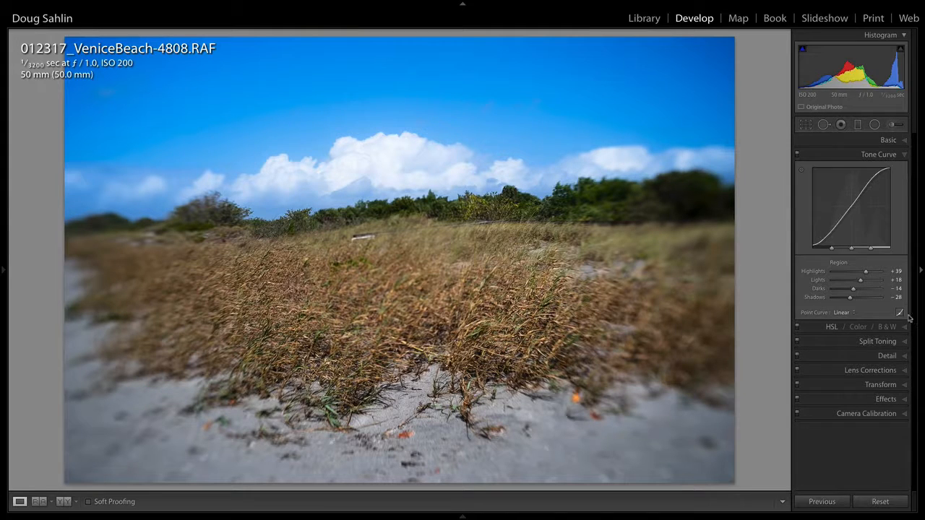
double_click(837, 264)
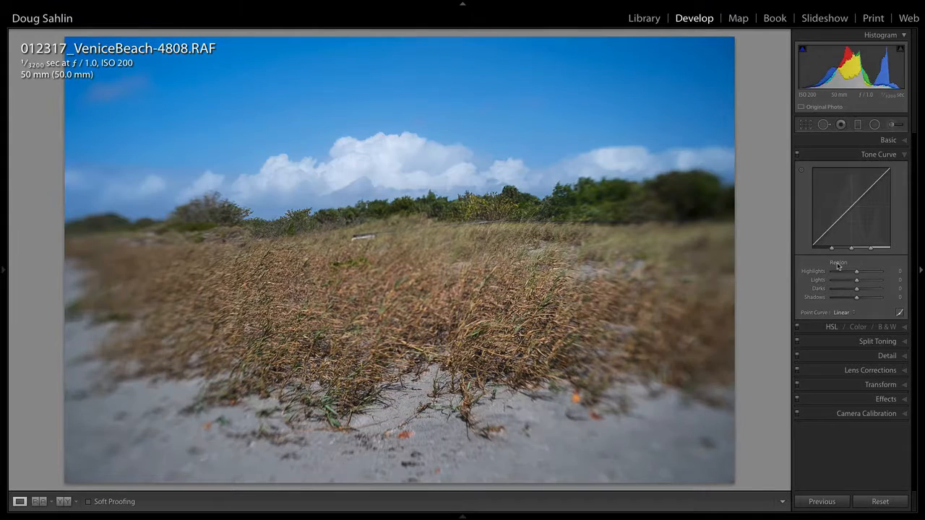
Return to the RGB point curve and shape an S-curve by lowering the shadows and raising the highlights.
click(899, 314)
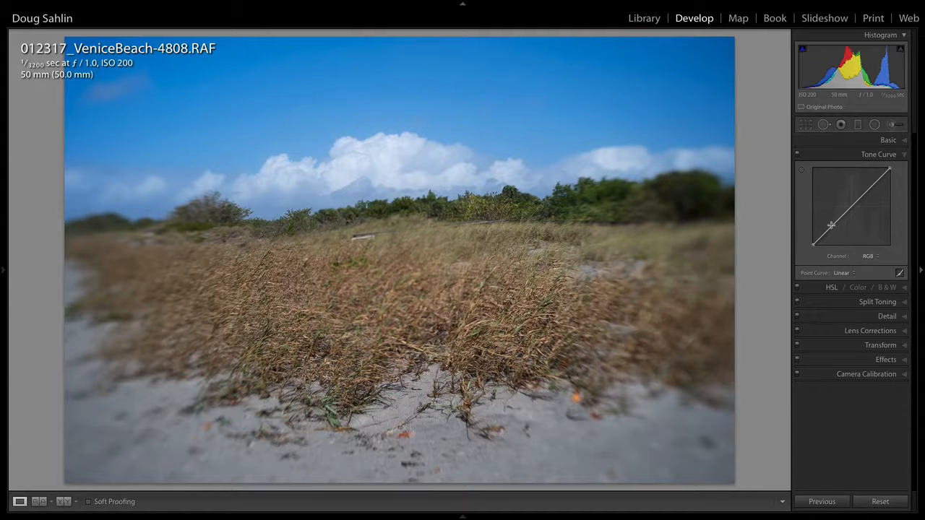
drag(831, 227, 835, 229)
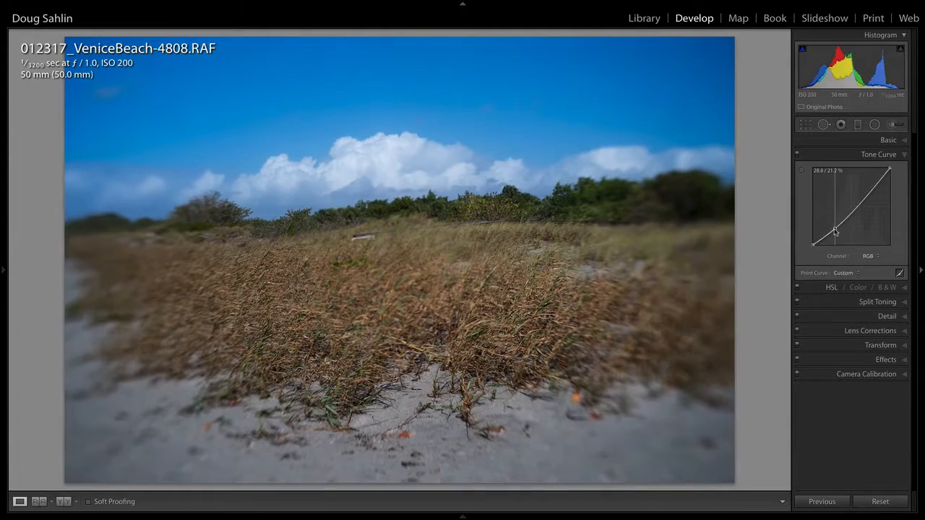
drag(872, 189, 872, 184)
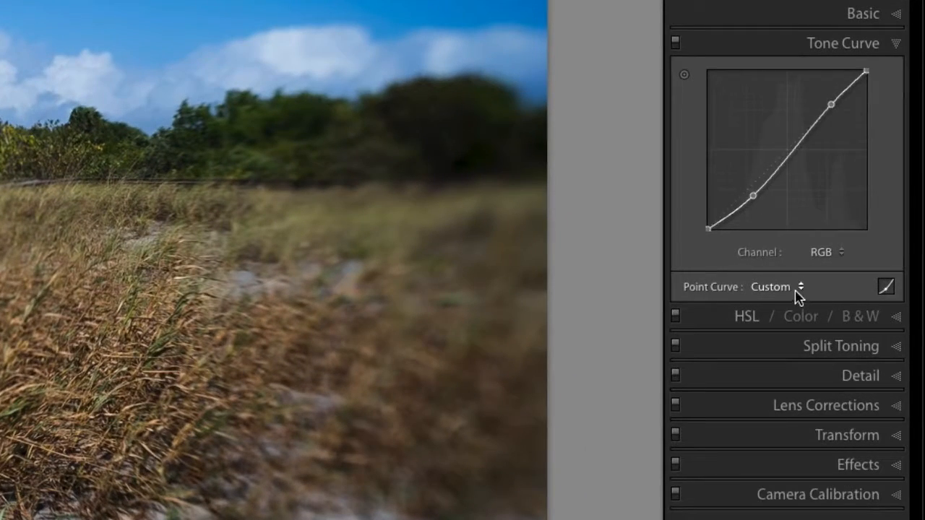
Save the custom point curve as a preset in the Curves folder, named with the author's first name and "Landscape".
click(802, 291)
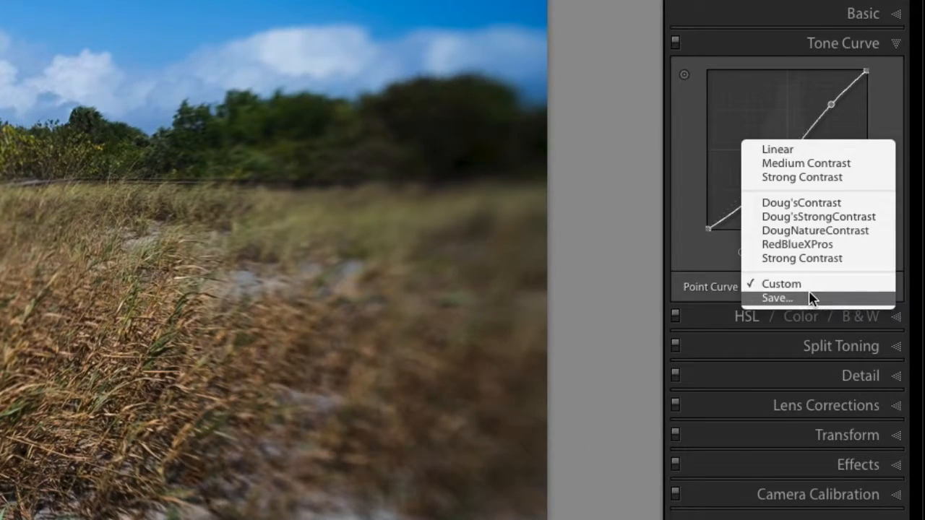
click(777, 298)
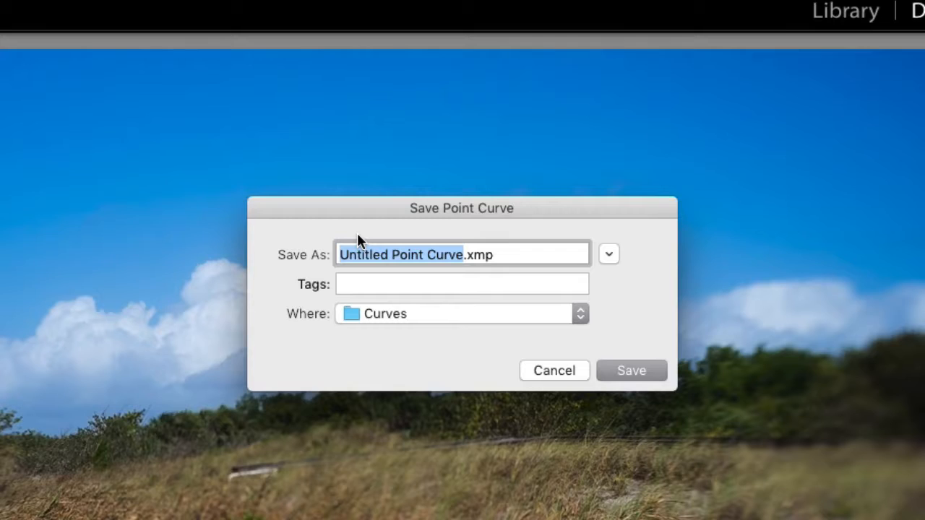
text(Doug's )
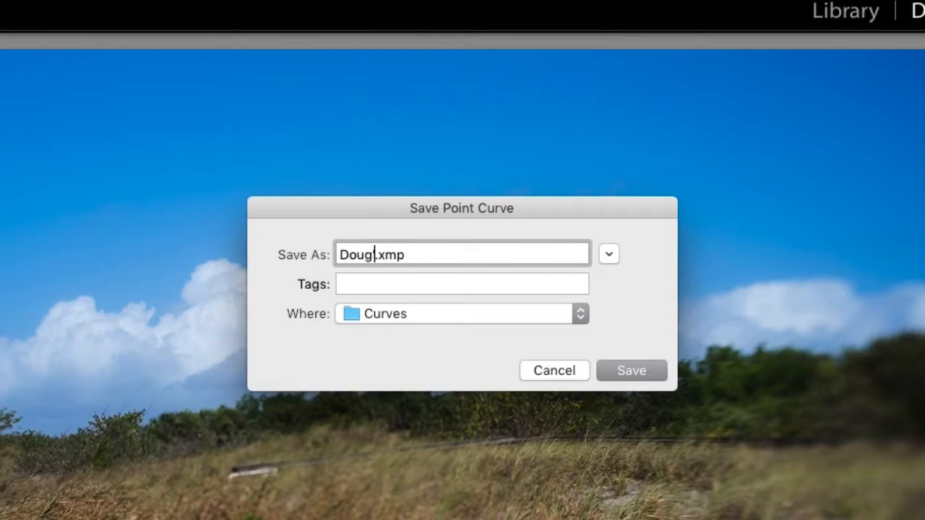
text(Landsca)
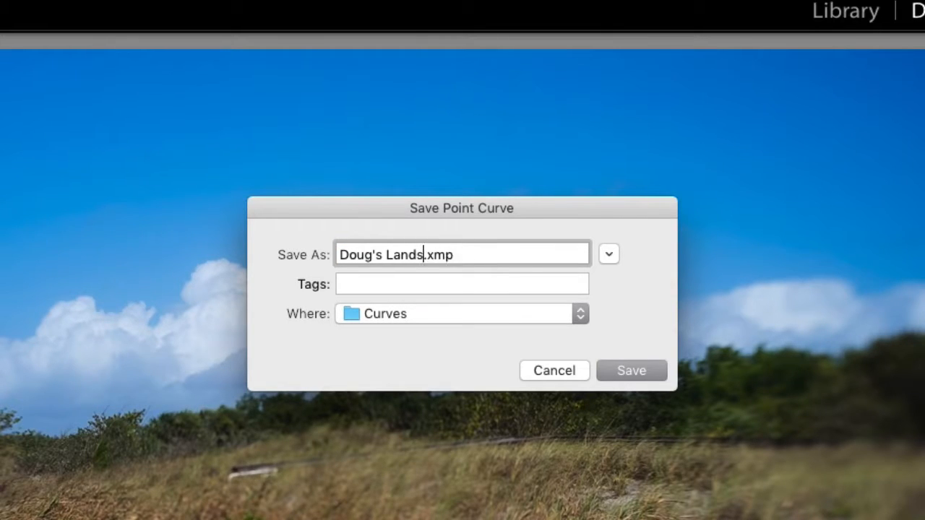
text(pe)
click(627, 367)
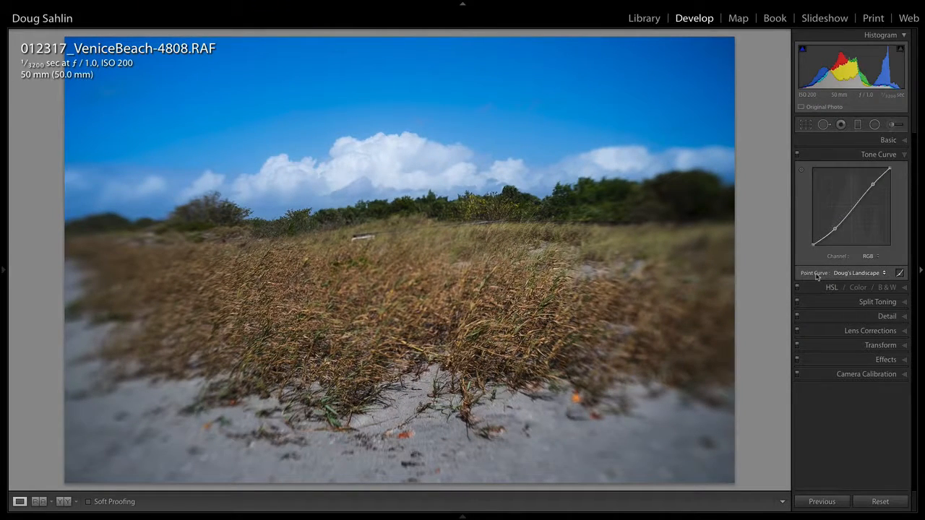
Reset the point curve to linear and apply the newly saved Landscape curve preset.
double_click(816, 274)
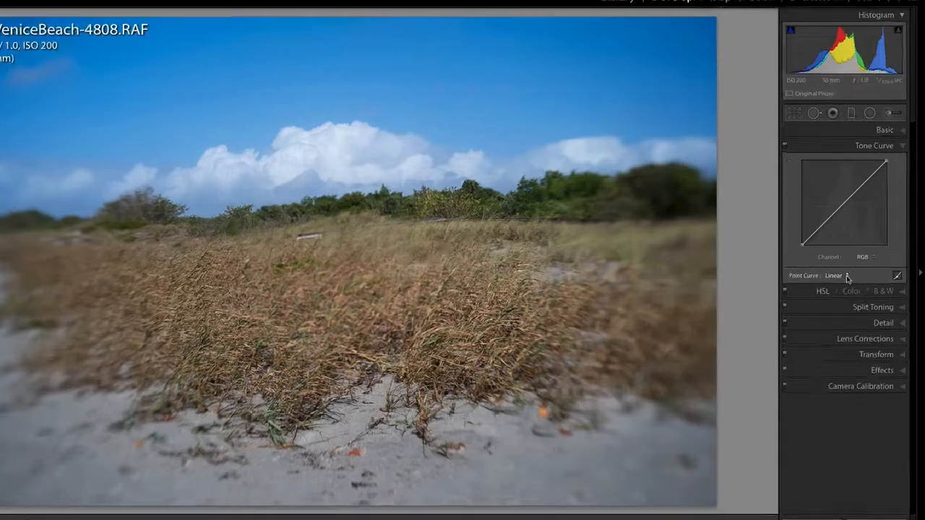
click(846, 277)
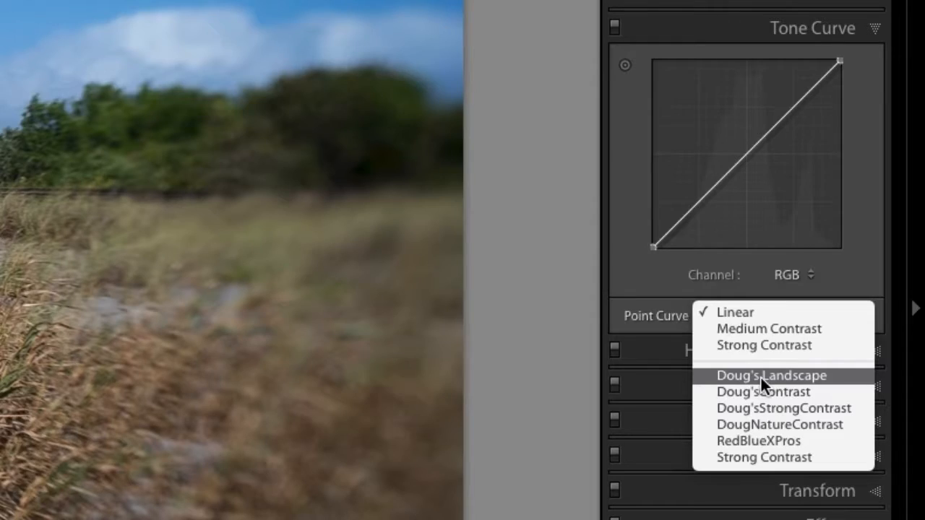
click(760, 377)
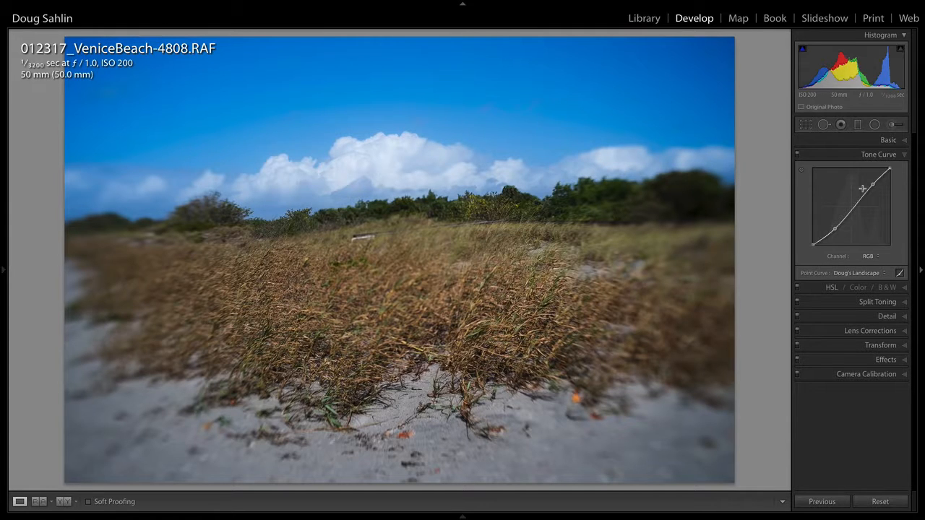
Reset the point curve and adjust tones directly on the photo, lightening the dark trees and adjusting the clouds and blue sky.
double_click(815, 274)
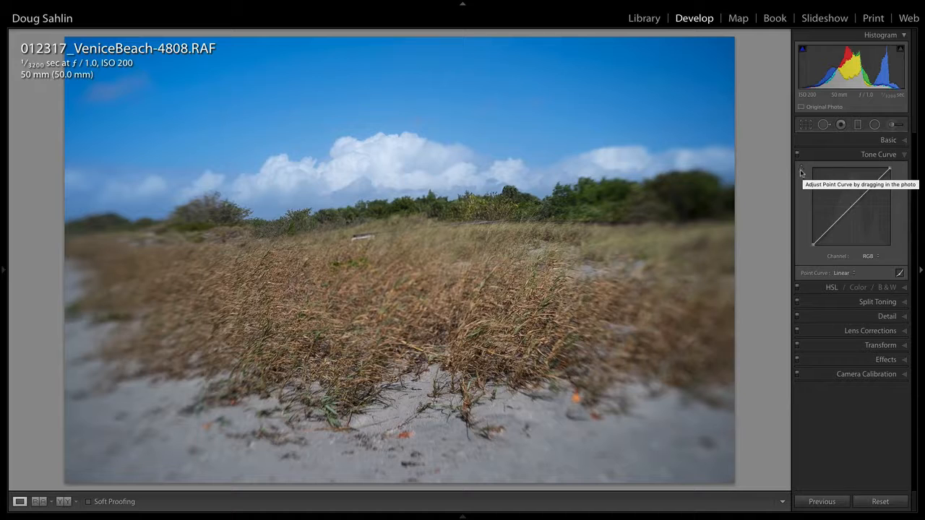
click(801, 172)
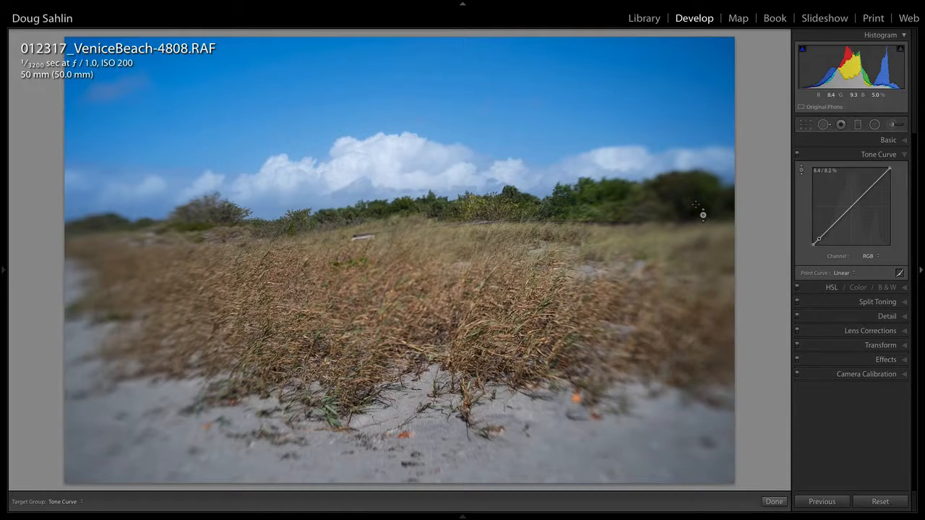
drag(702, 214, 703, 204)
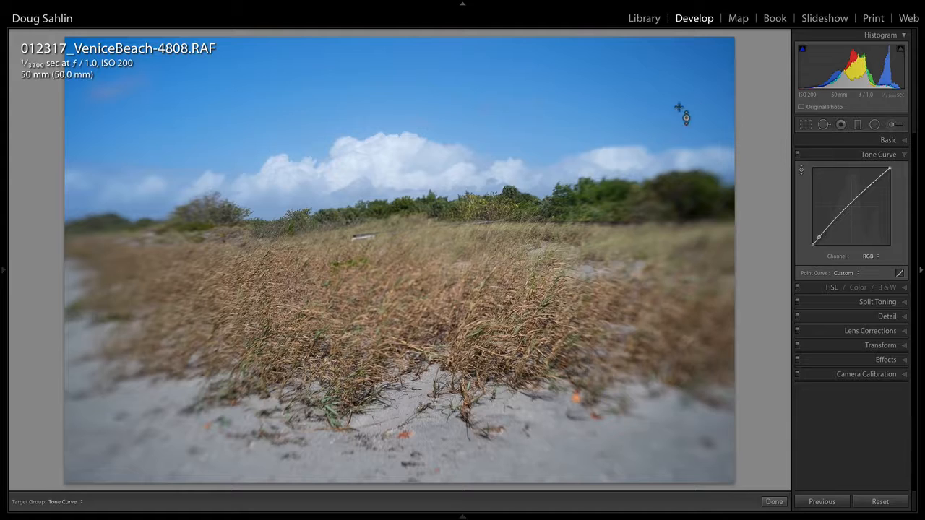
drag(628, 162, 627, 177)
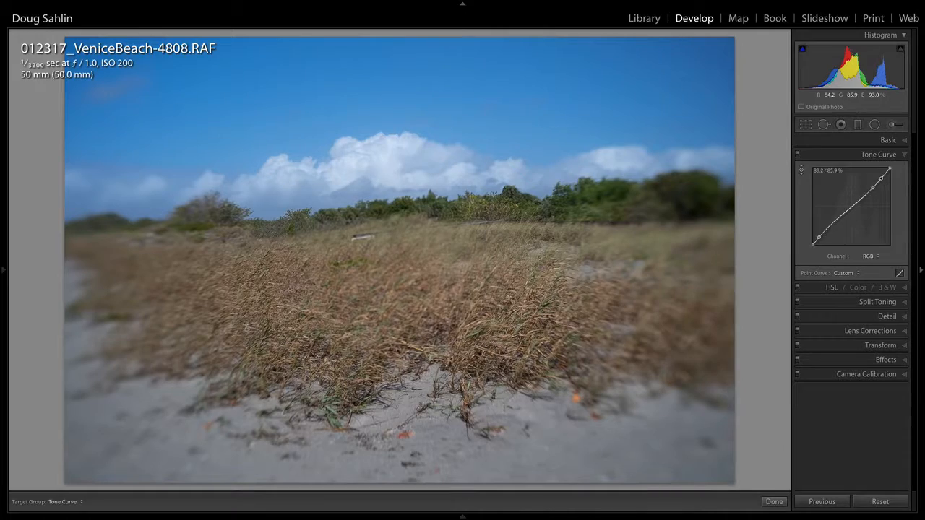
mouse_move(391, 144)
mouse_down()
mouse_move(390, 175)
mouse_move(390, 134)
mouse_up()
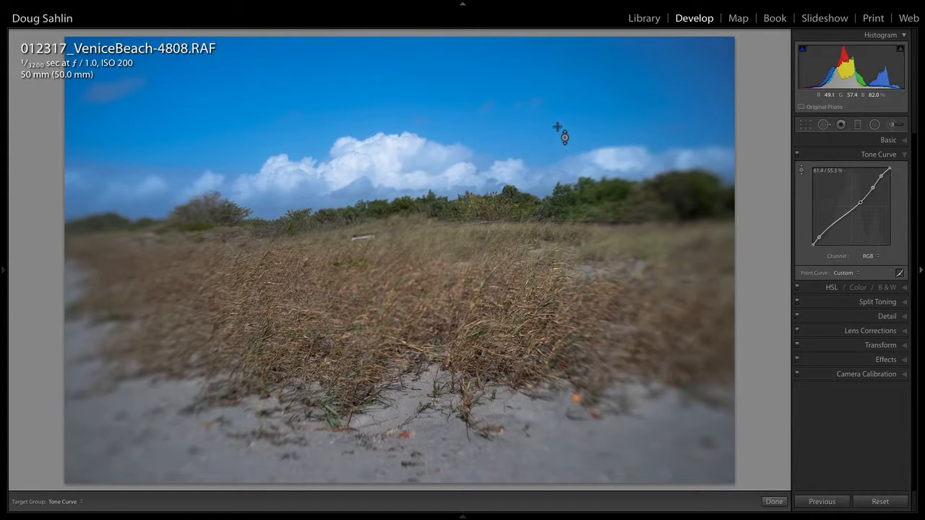
click(774, 501)
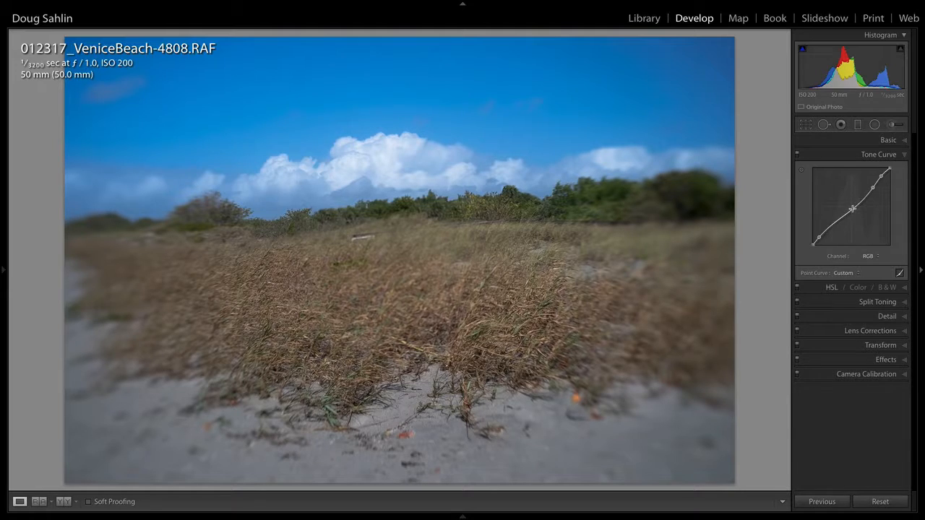
Add more control points along the midtones of the RGB point curve and raise the central point slightly.
drag(852, 209, 849, 209)
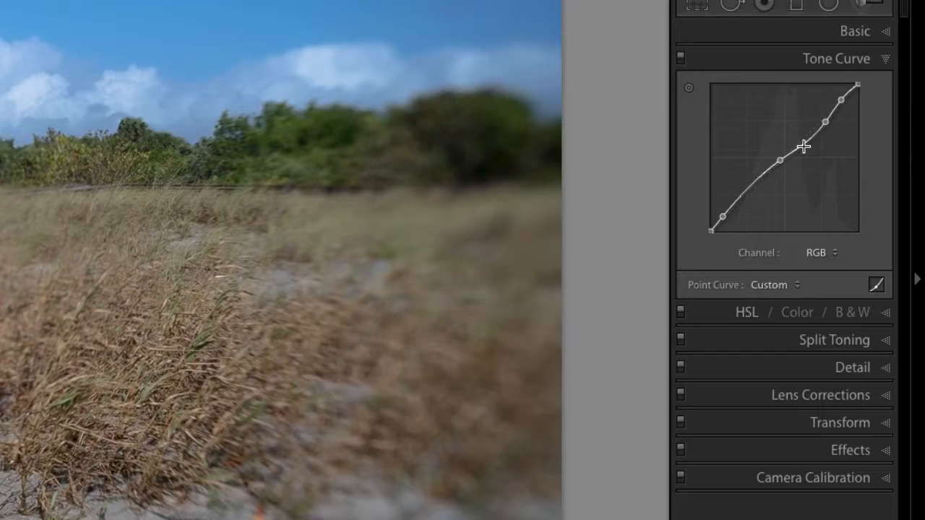
click(778, 161)
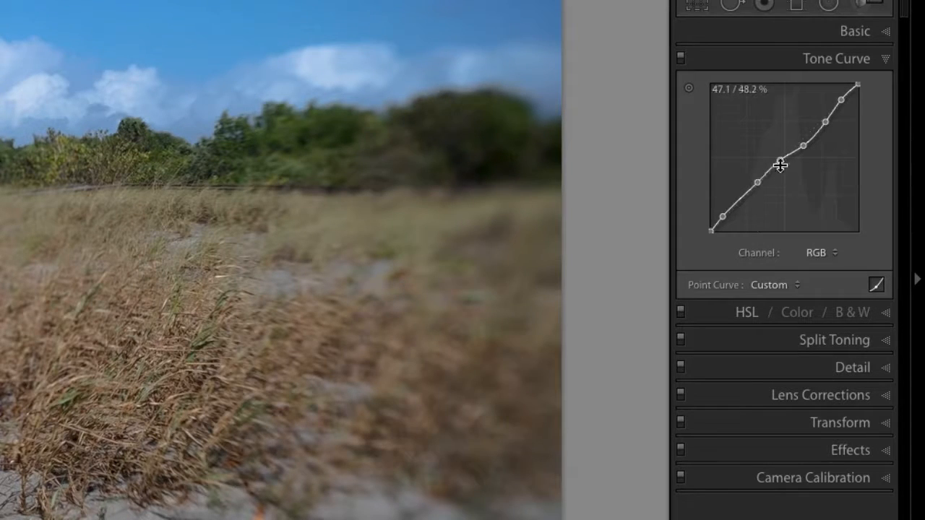
mouse_move(778, 160)
mouse_down()
mouse_move(794, 181)
mouse_move(782, 156)
mouse_up()
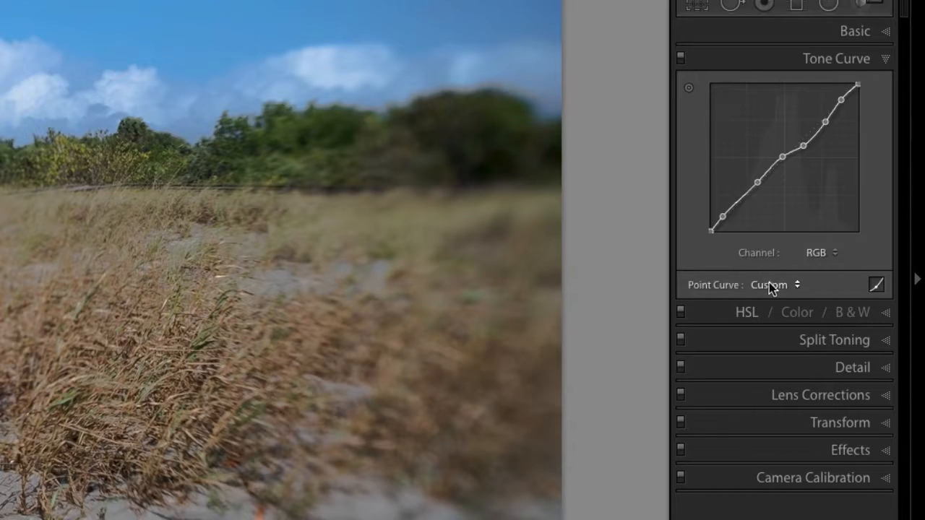
Reset the RGB point curve to linear.
double_click(721, 292)
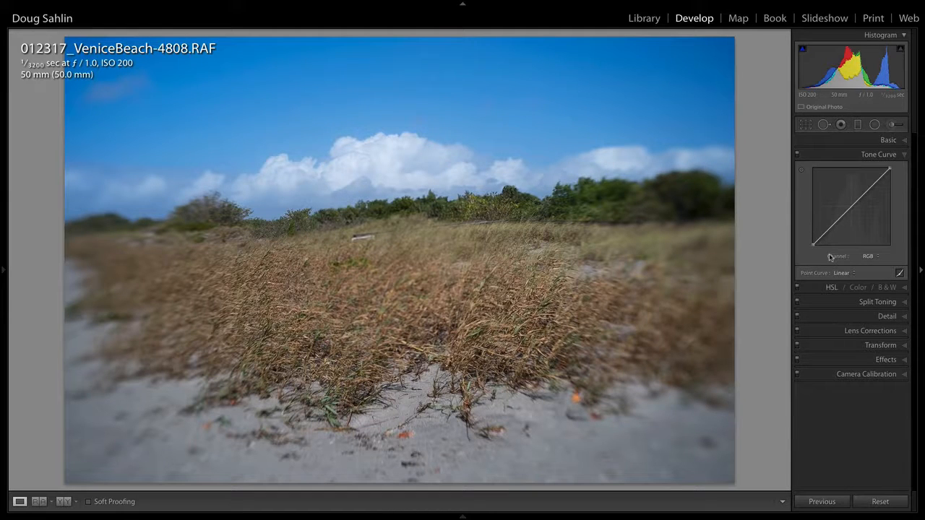
key(shift)
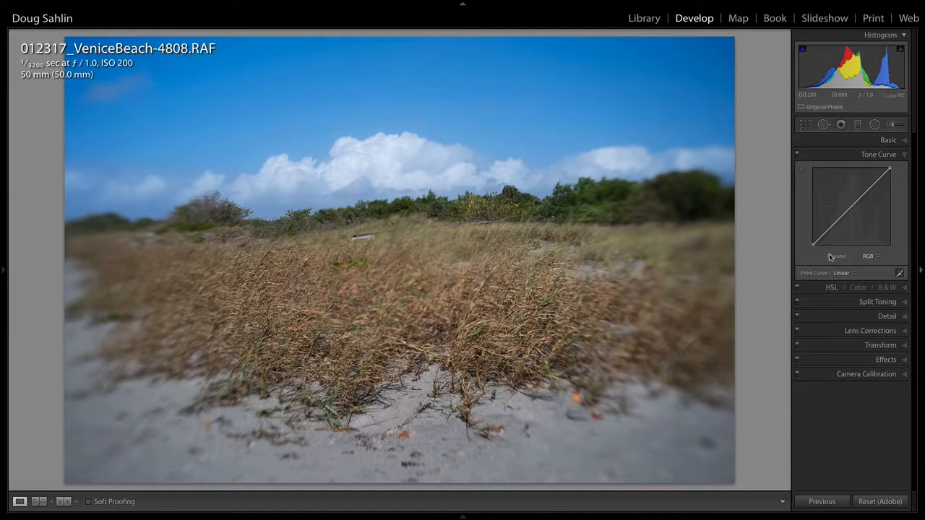